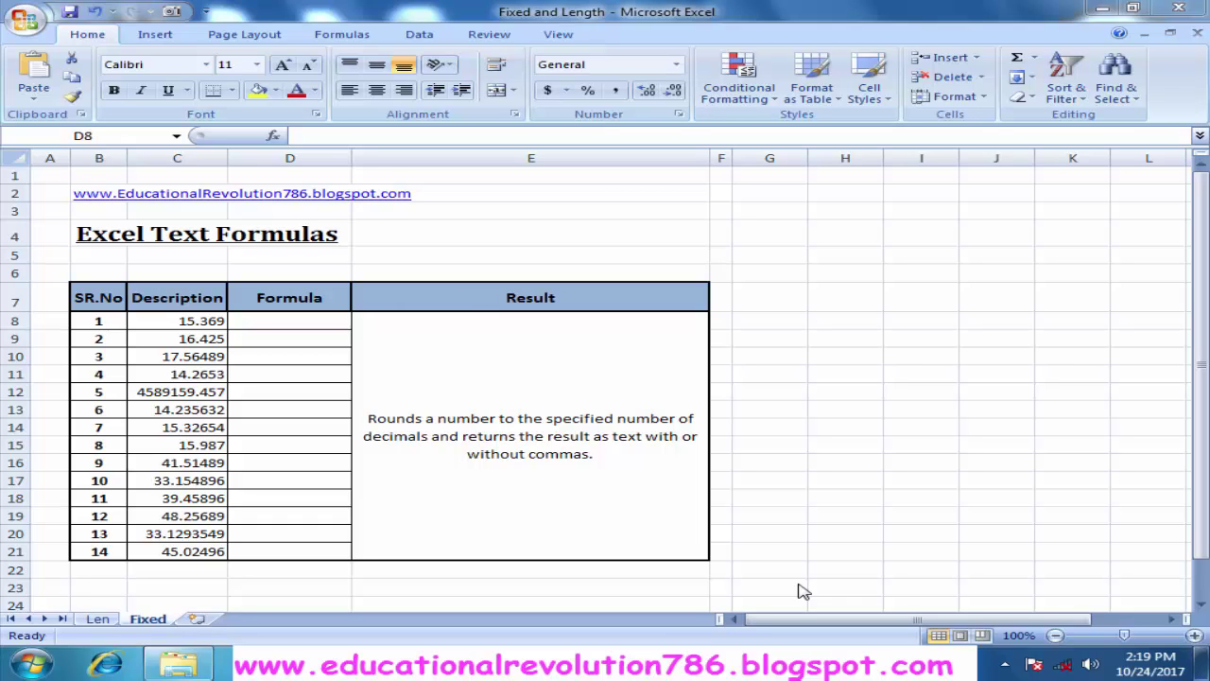
Step: Select the empty Formula cells D8:D18 on the Fixed sheet
{"action": "key", "text": "shift+Down"}
{"action": "key", "text": "shift+Down"}
{"action": "key", "text": "shift+Down"}
Step: On the Len sheet, clear the old character counts 26, 9 and 6 from the Formula column
{"action": "left_click", "coordinate": [98, 618]}
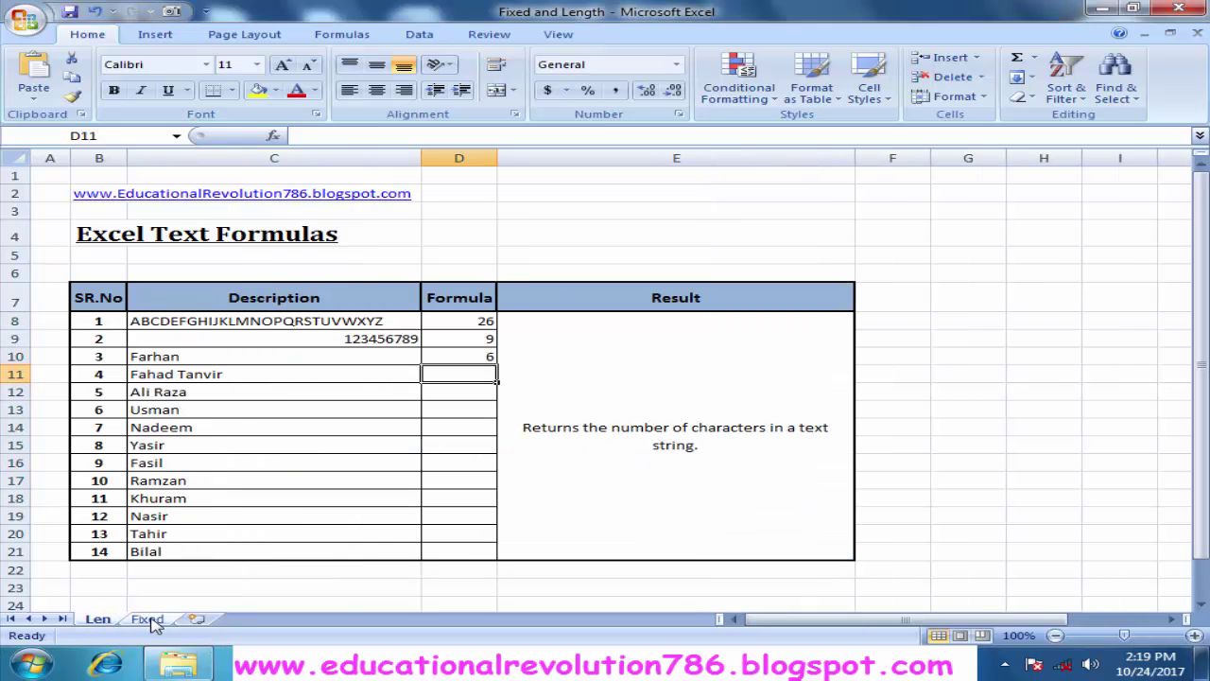
{"action": "left_click_drag", "start_coordinate": [478, 322], "coordinate": [477, 385]}
{"action": "key", "text": "Delete"}
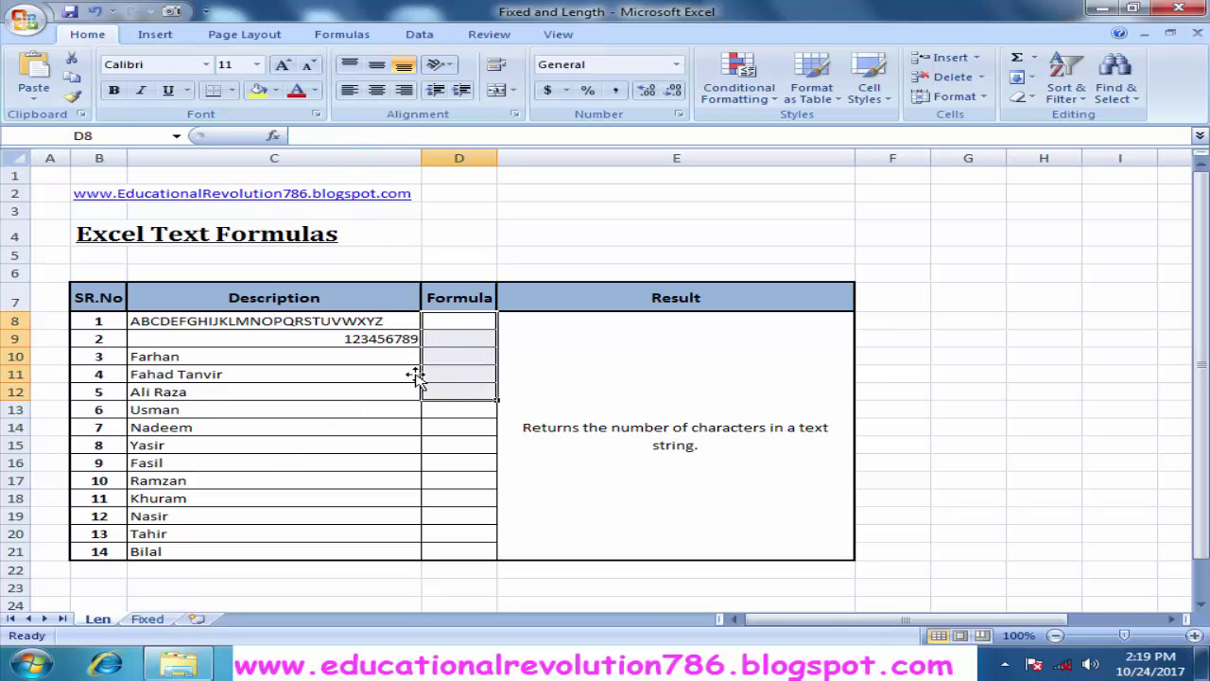
Step: Review the text entries in column C, ending with cell D8 selected
{"action": "left_click", "coordinate": [219, 321]}
{"action": "left_click_drag", "start_coordinate": [242, 356], "coordinate": [242, 339]}
{"action": "left_click", "coordinate": [242, 339]}
{"action": "left_click", "coordinate": [231, 355]}
{"action": "left_click", "coordinate": [233, 375]}
{"action": "left_click", "coordinate": [237, 410]}
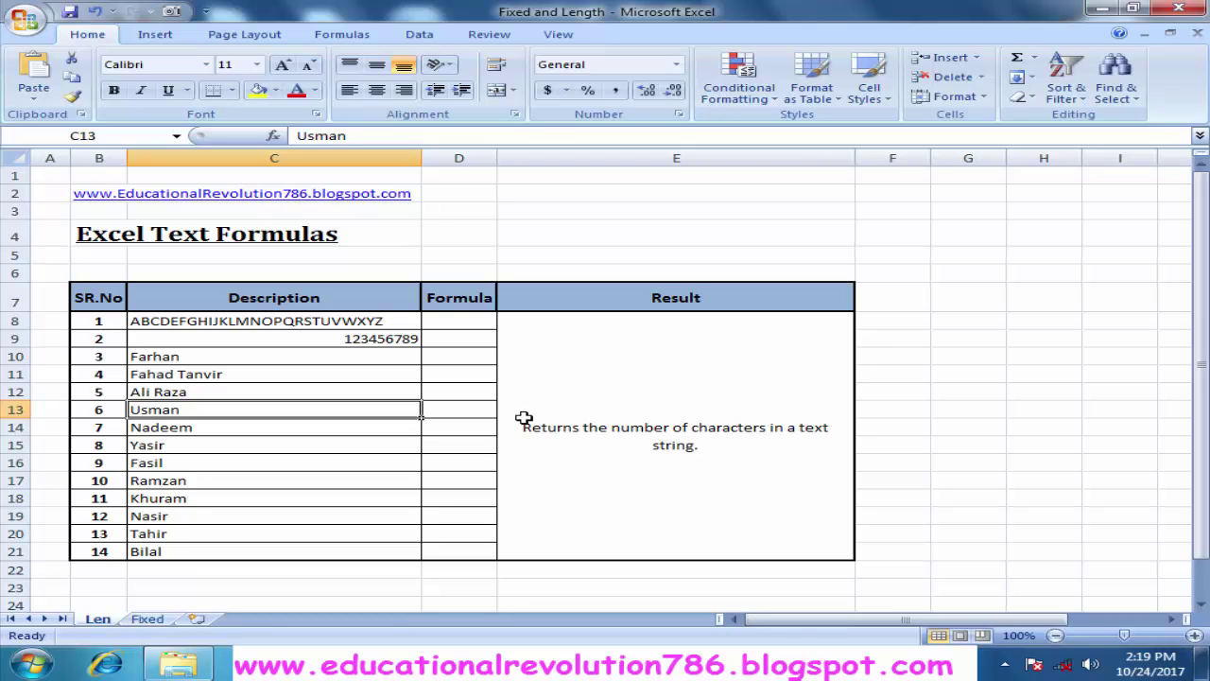
{"action": "left_click", "coordinate": [180, 354]}
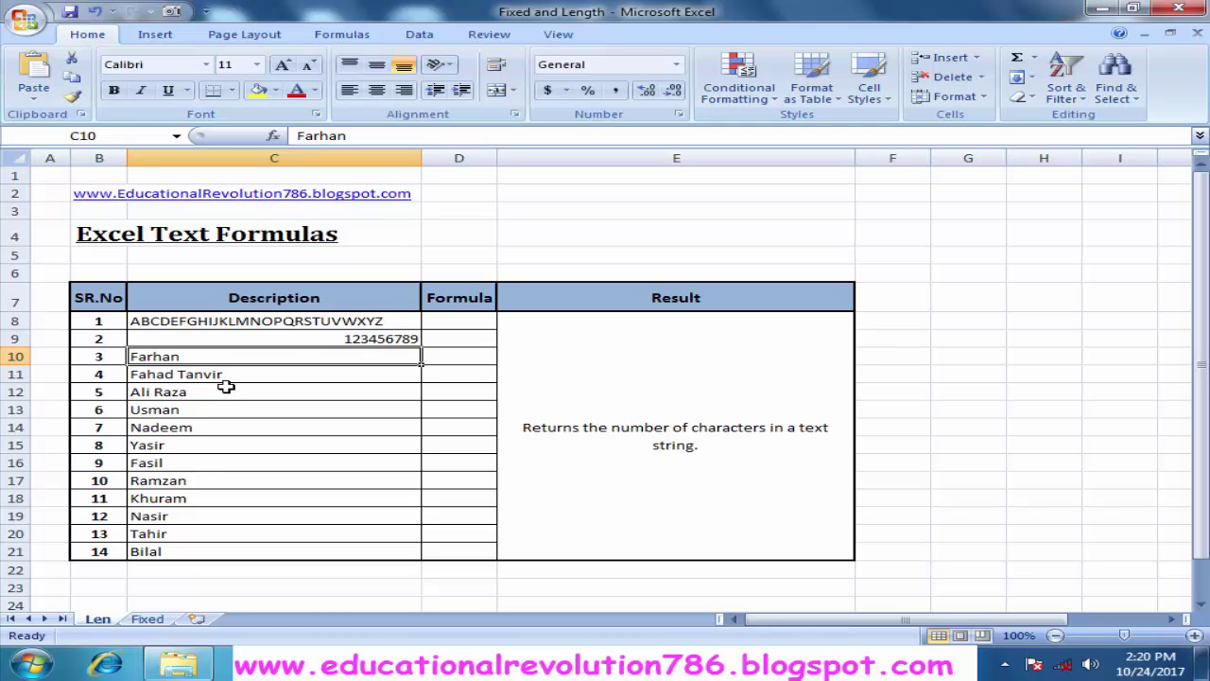
{"action": "left_click", "coordinate": [458, 322]}
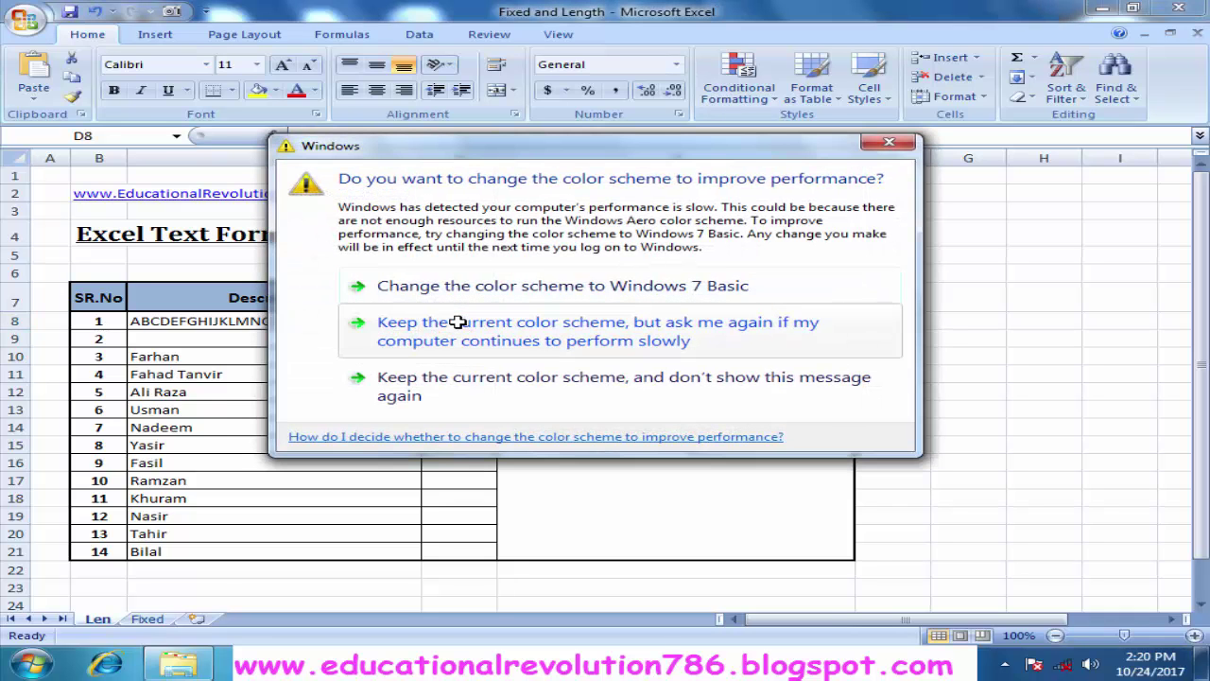
Step: Enter =LEN(C8) in D8 so it returns 26 for the alphabet text
{"action": "left_click", "coordinate": [508, 298]}
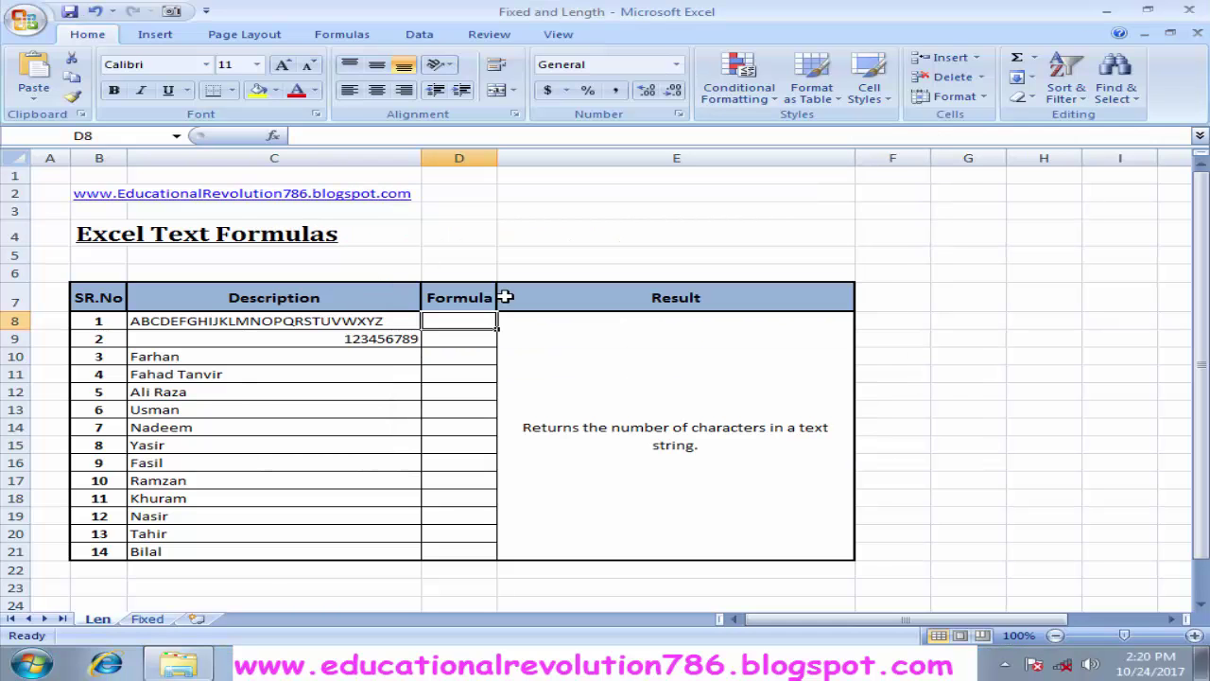
{"action": "type", "text": "=len"}
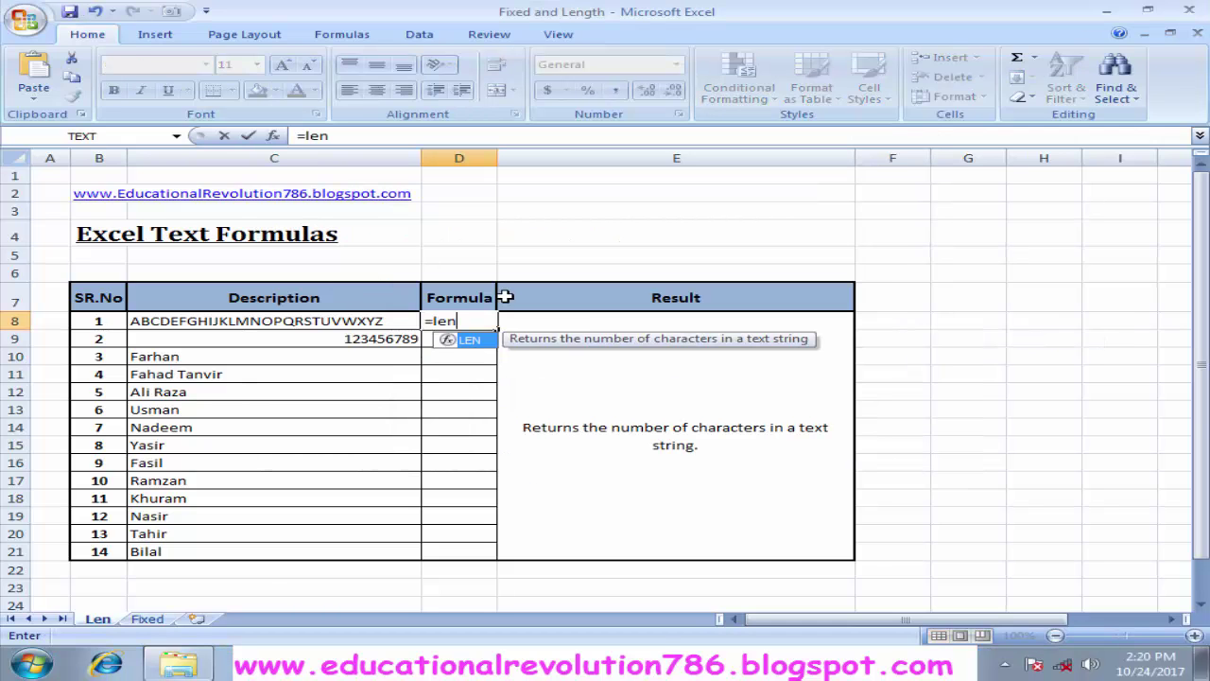
{"action": "type", "text": "("}
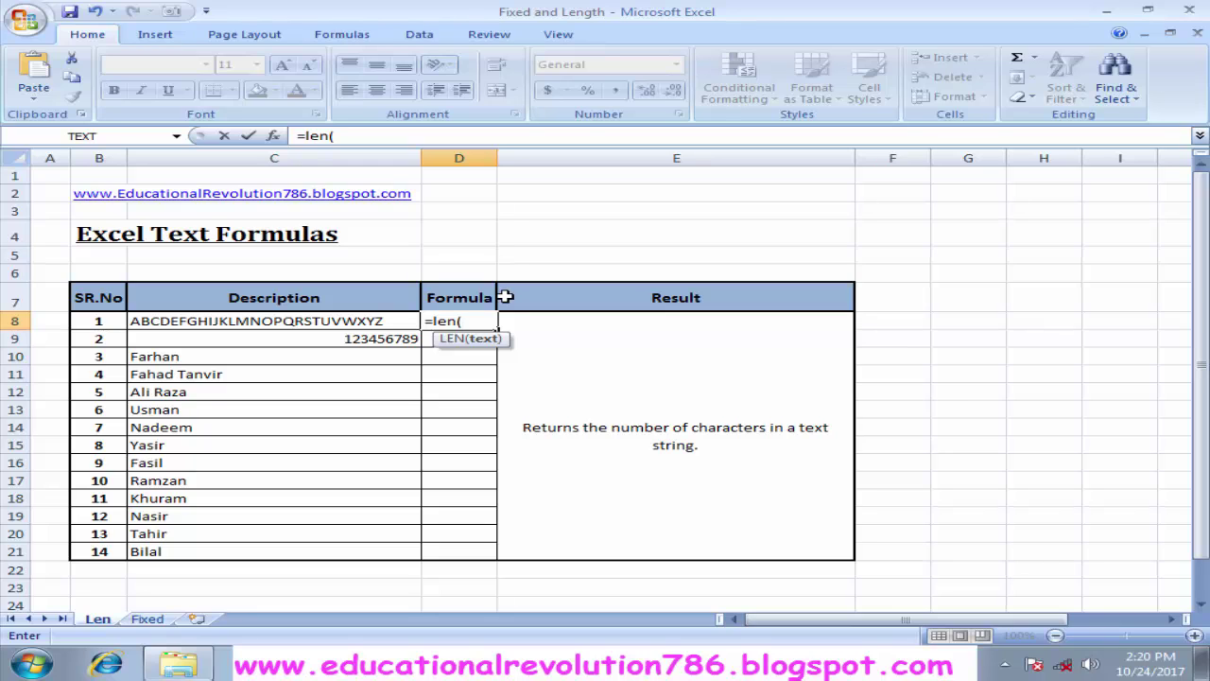
{"action": "left_click", "coordinate": [336, 319]}
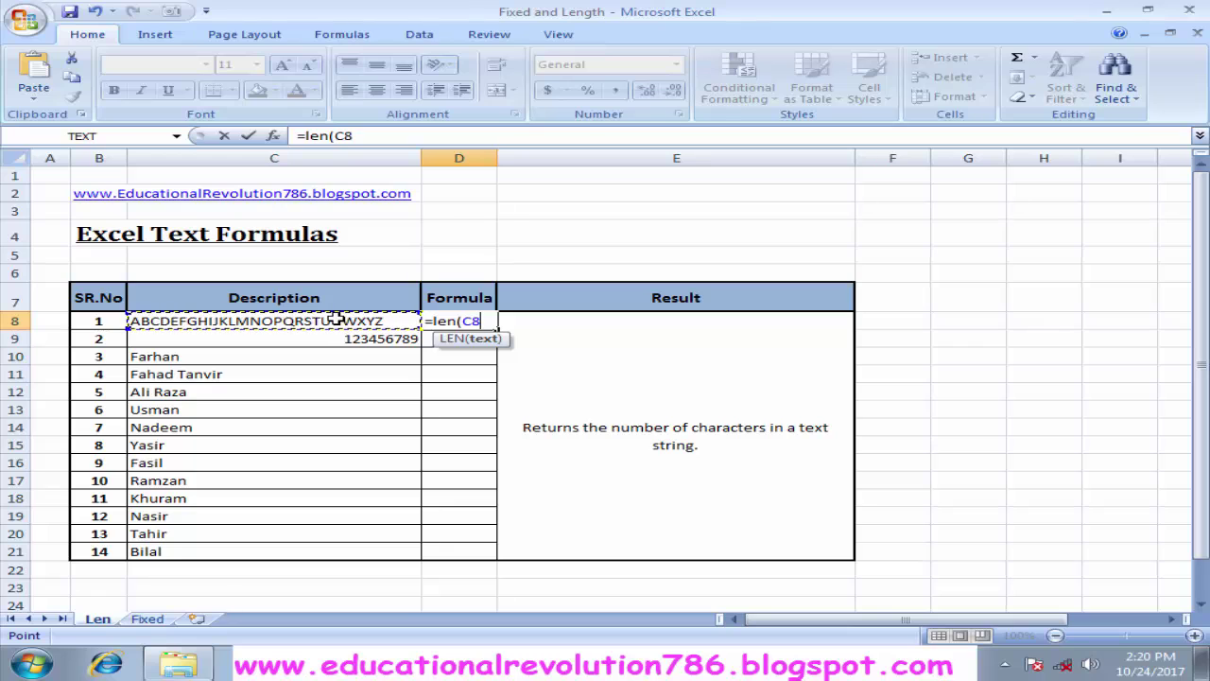
{"action": "type", "text": ")"}
{"action": "key", "text": "Return"}
{"action": "key", "text": "Up"}
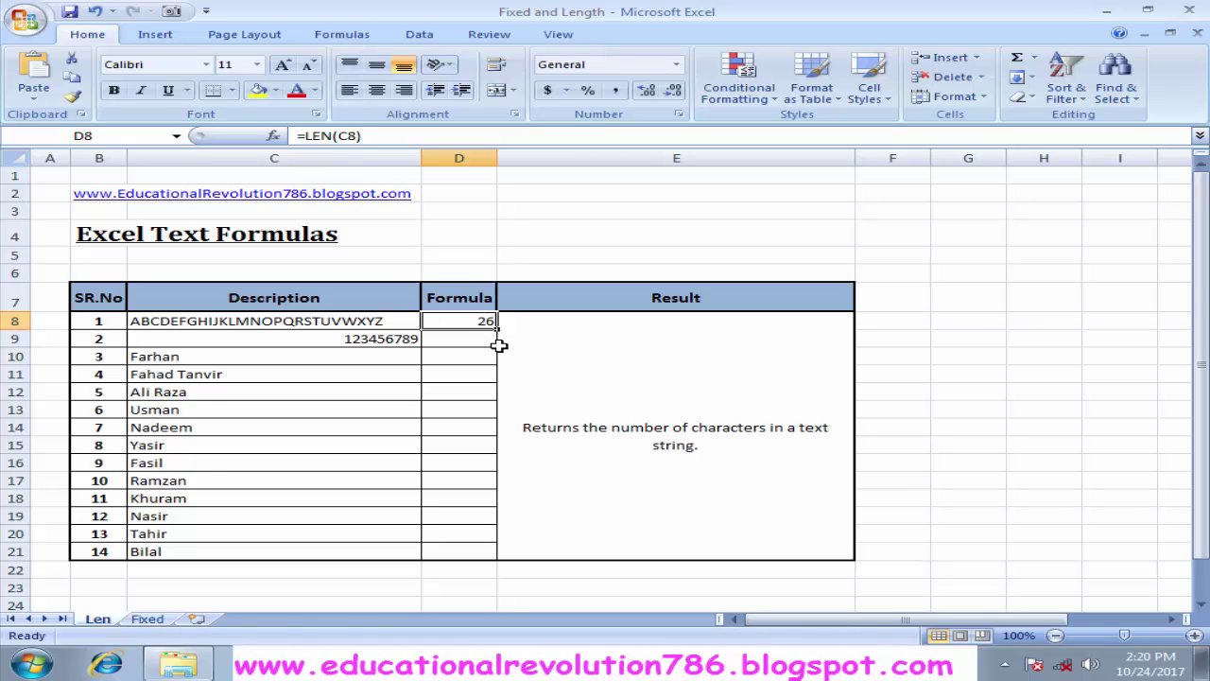
{"action": "left_click", "coordinate": [360, 320]}
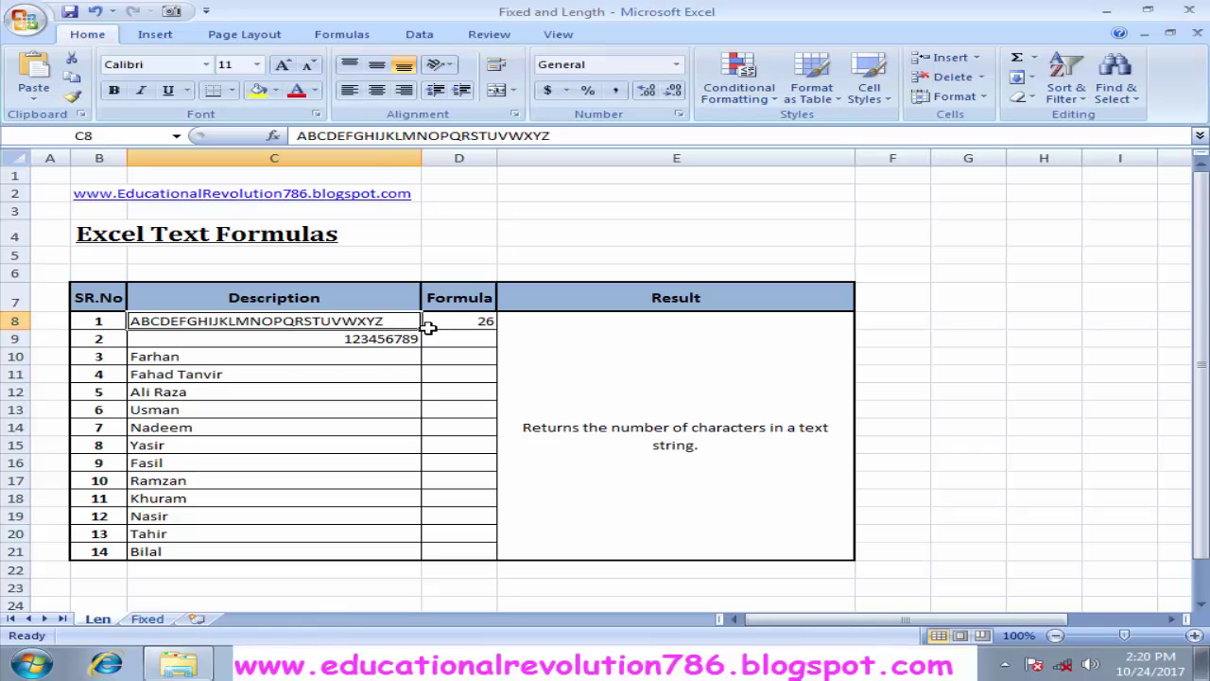
{"action": "left_click", "coordinate": [483, 326]}
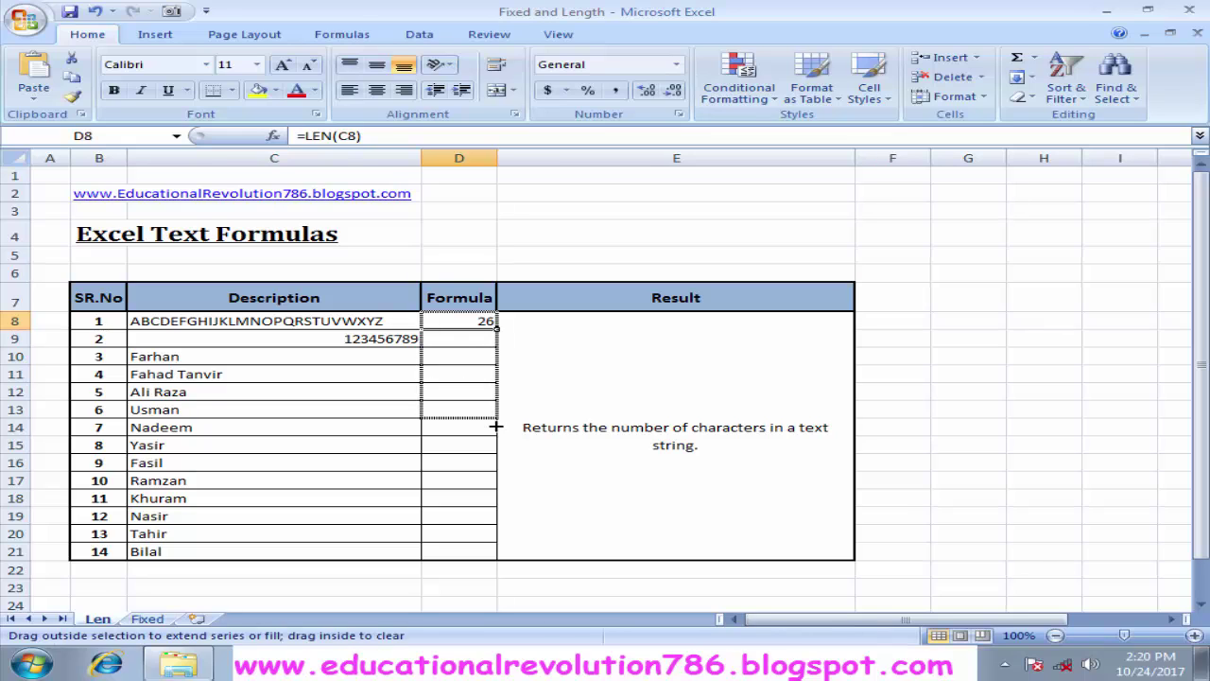
Step: Fill the LEN formula down to D13, giving 9, 6, 12, 8, 5, then return to the Fixed sheet
{"action": "left_click_drag", "start_coordinate": [498, 329], "coordinate": [496, 416]}
{"action": "left_click", "coordinate": [484, 370]}
{"action": "left_click", "coordinate": [351, 341]}
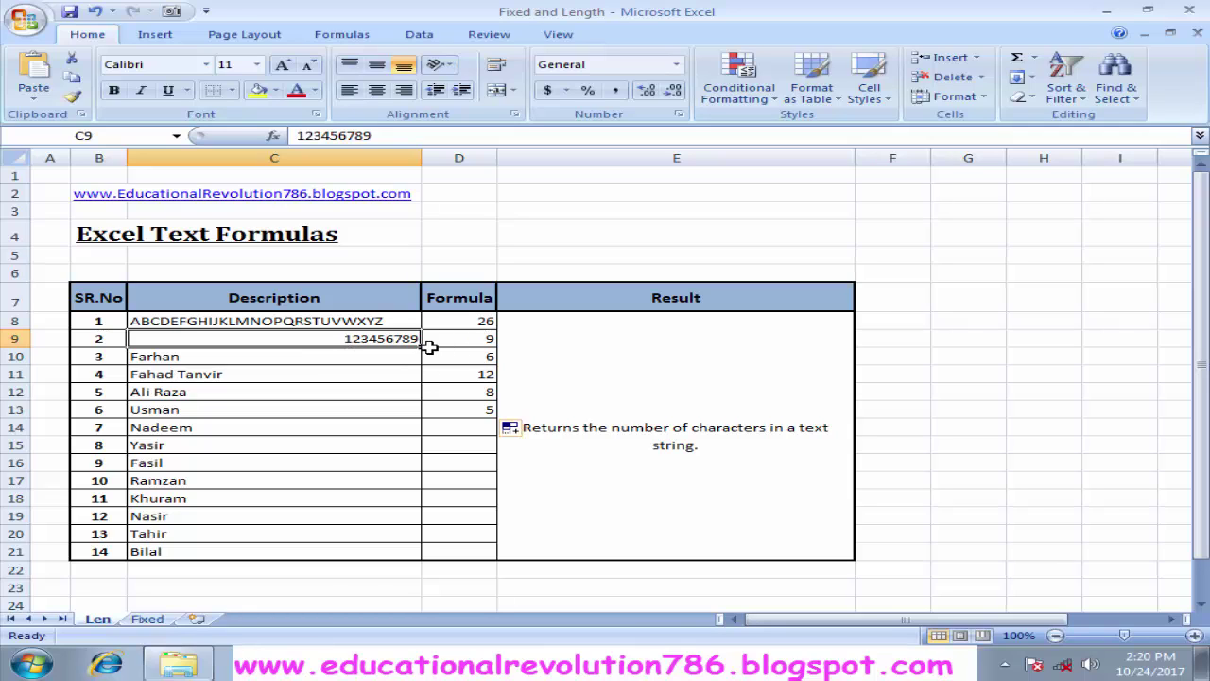
{"action": "left_click", "coordinate": [487, 343]}
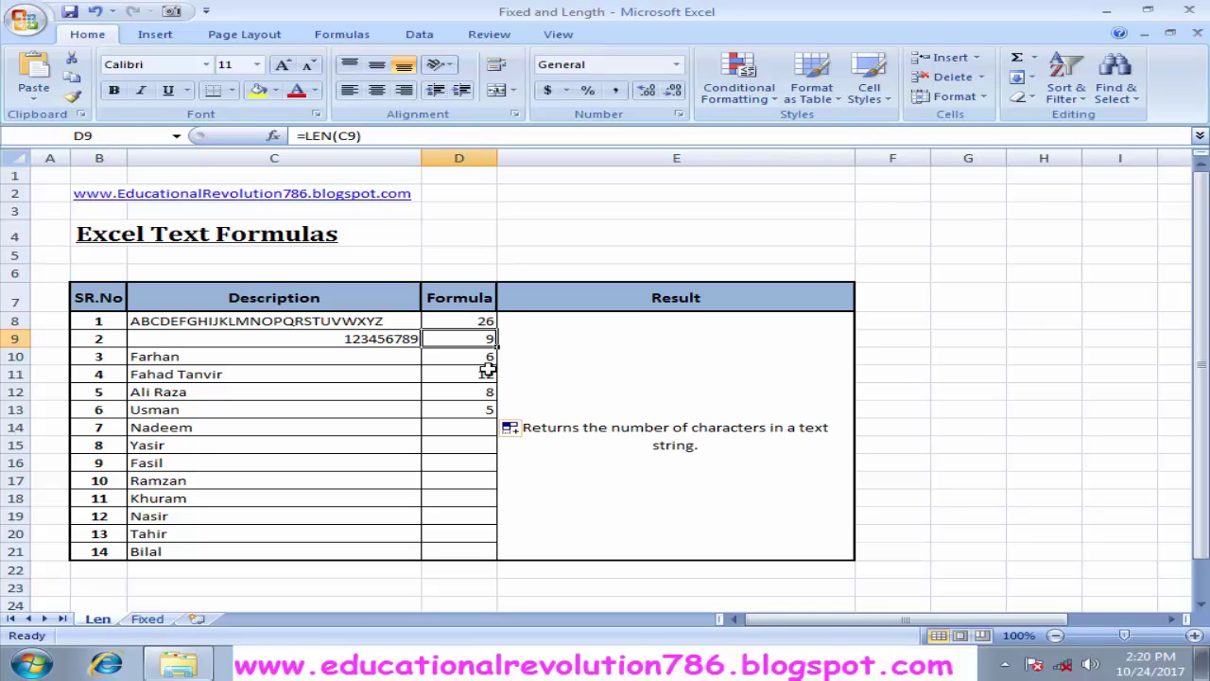
{"action": "key", "text": "Down"}
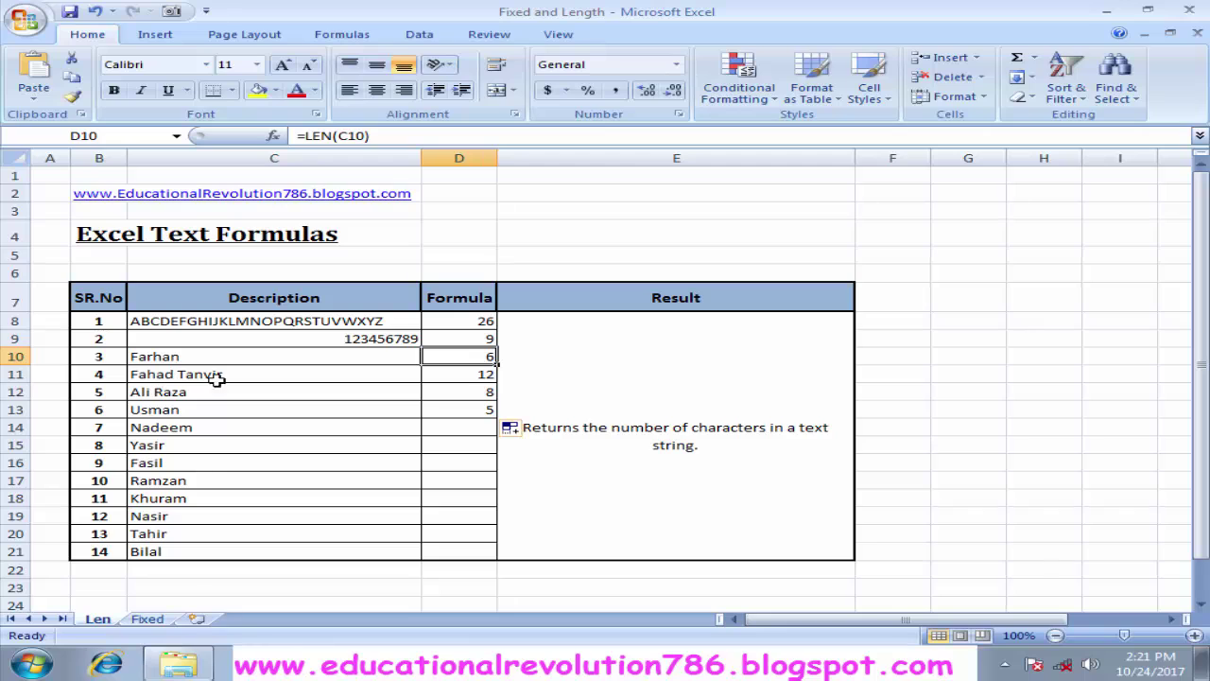
{"action": "left_click", "coordinate": [465, 390]}
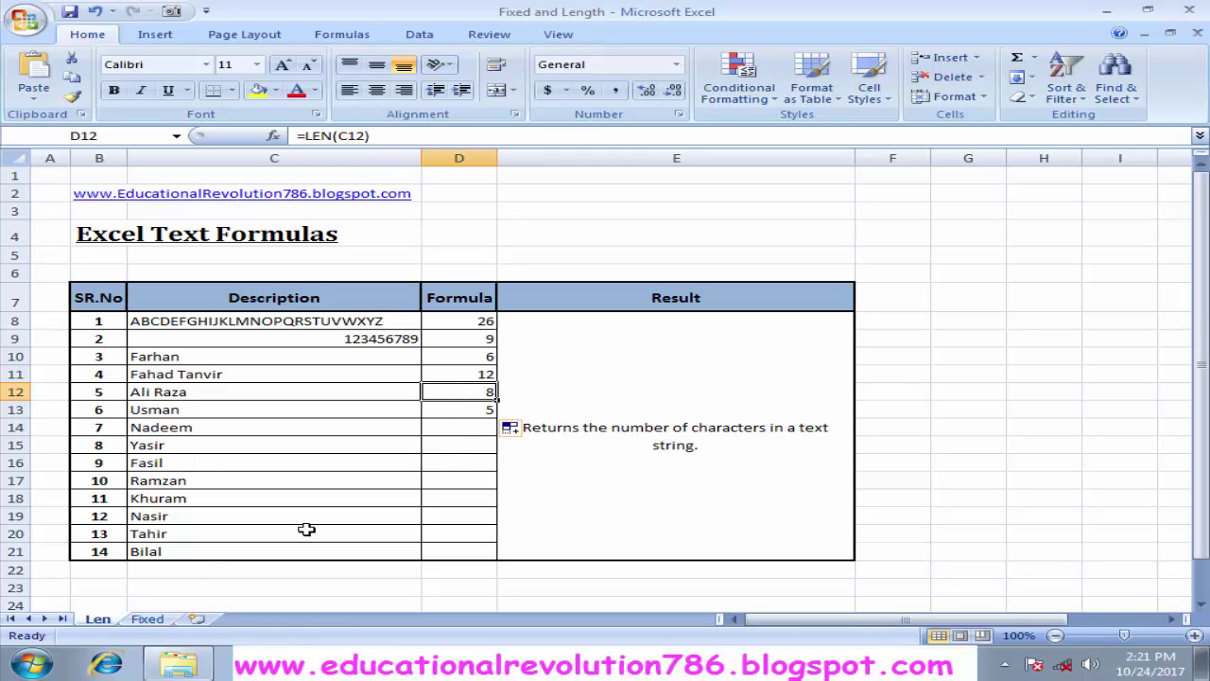
{"action": "left_click", "coordinate": [152, 618]}
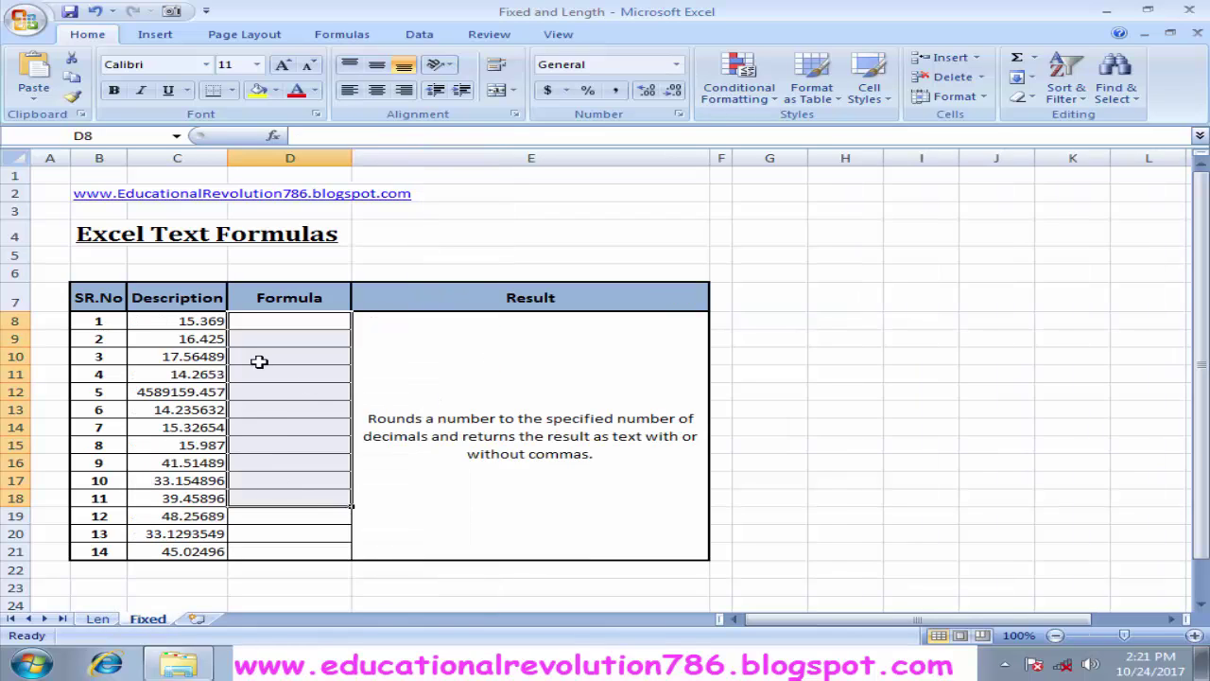
{"action": "left_click", "coordinate": [164, 322]}
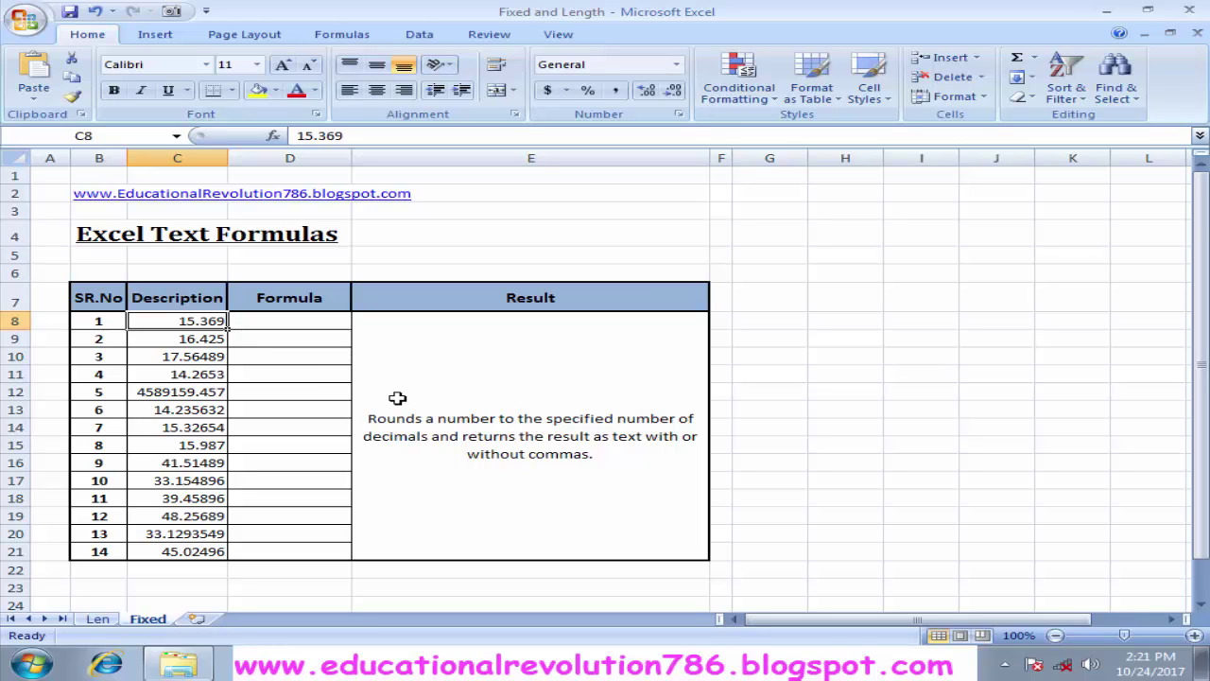
{"action": "key", "text": "Down"}
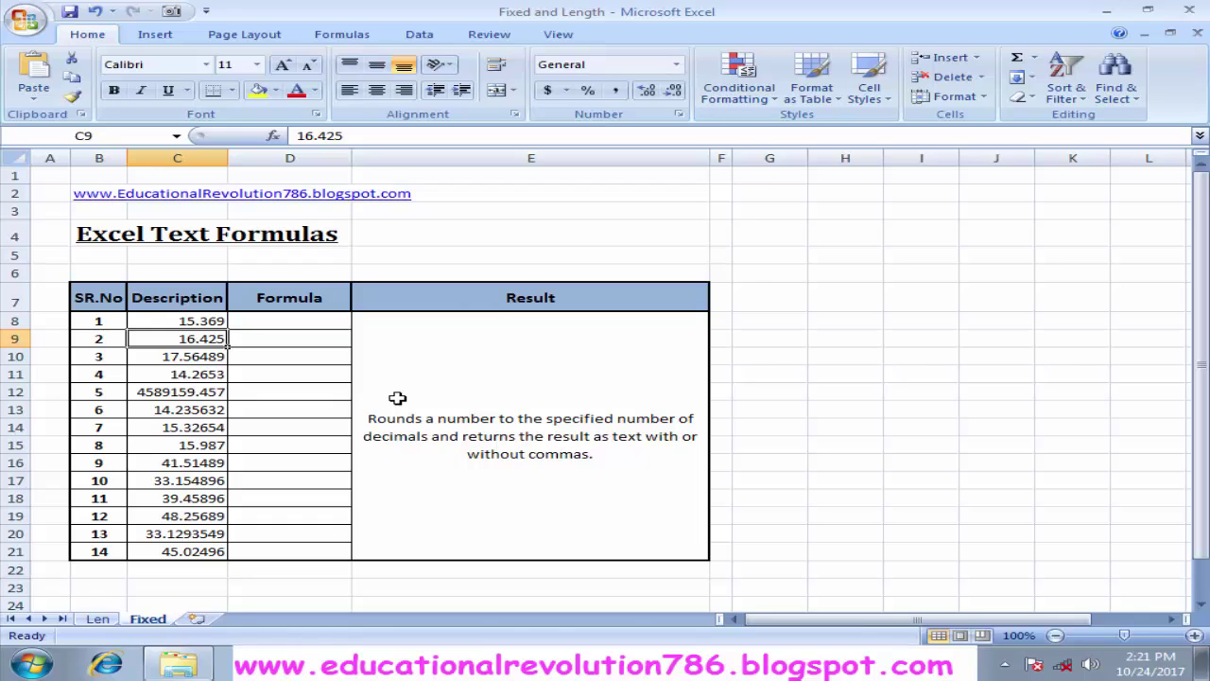
{"action": "key", "text": "Up"}
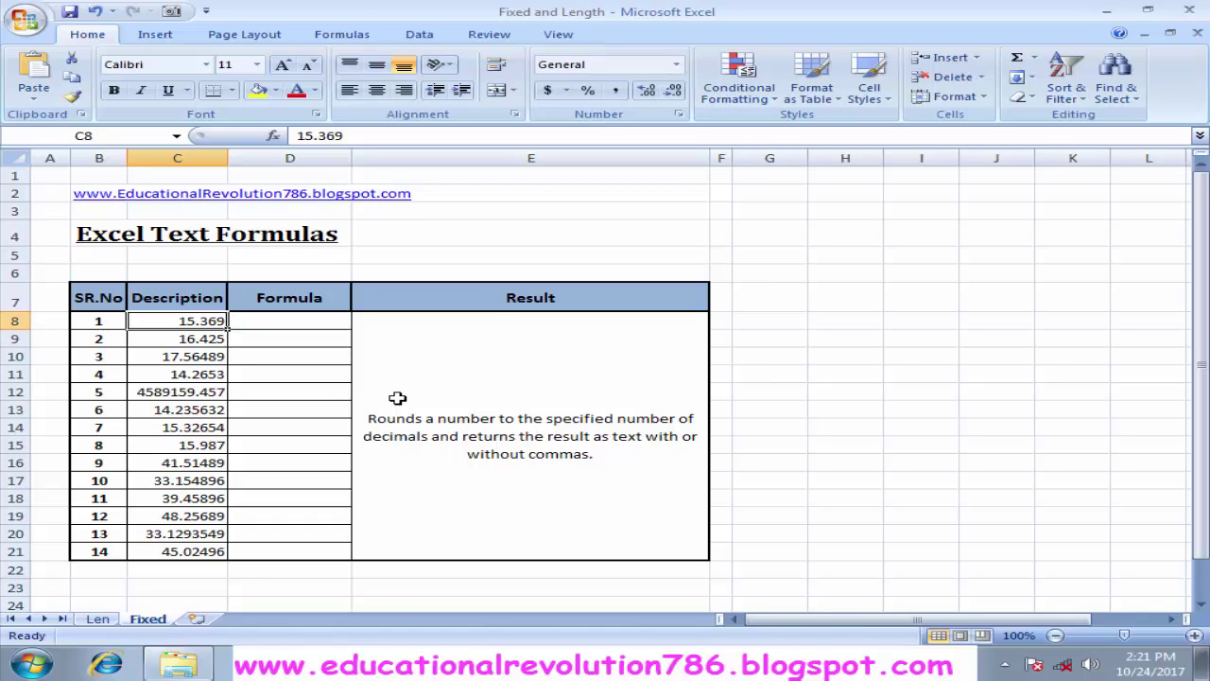
{"action": "key", "text": "Down"}
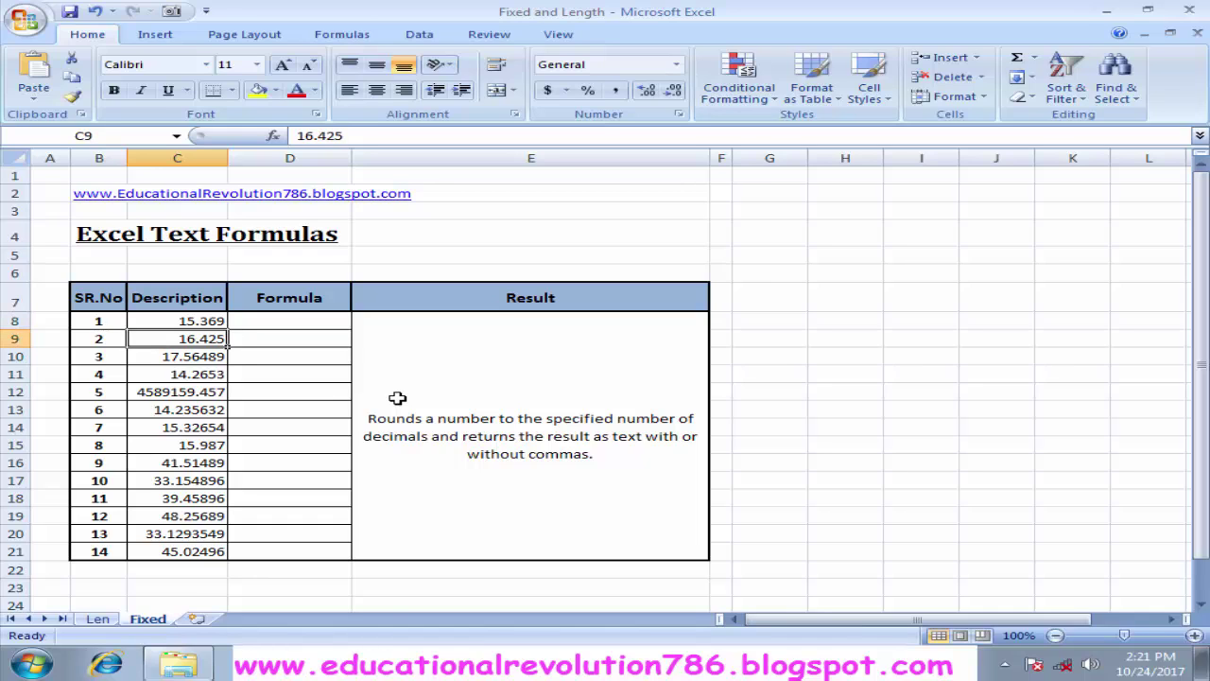
{"action": "key", "text": "Down"}
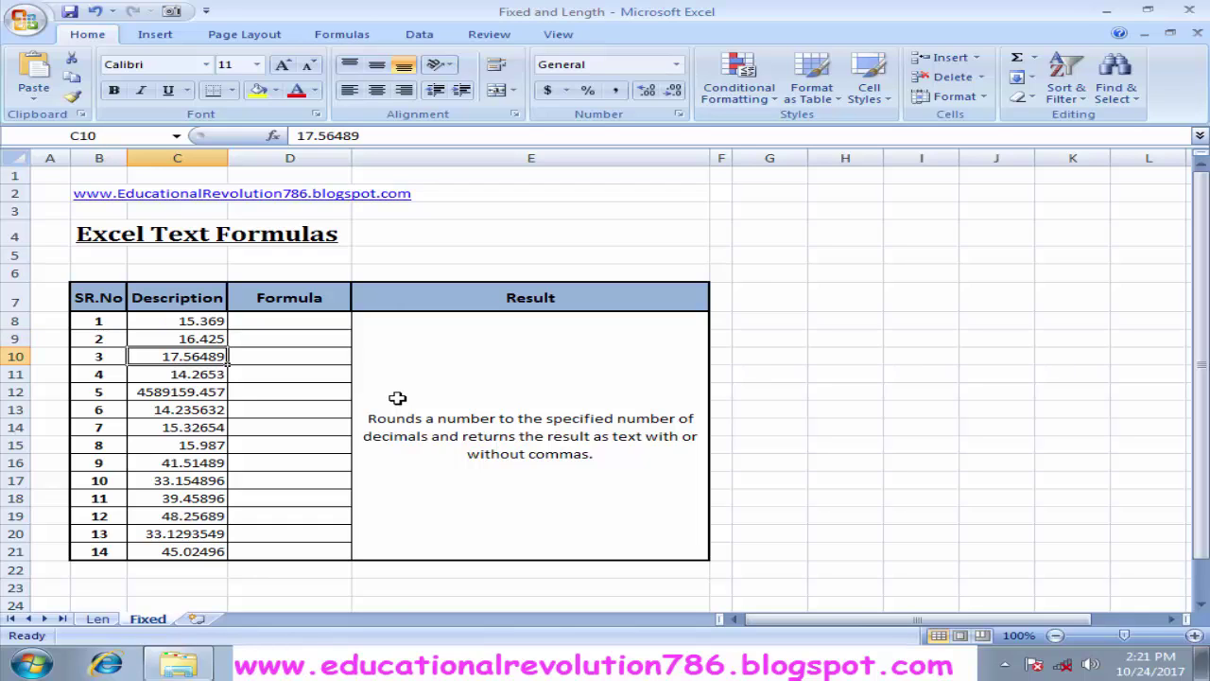
{"action": "key", "text": "Down"}
{"action": "key", "text": "Up"}
{"action": "key", "text": "Up"}
{"action": "key", "text": "Up"}
{"action": "key", "text": "Right"}
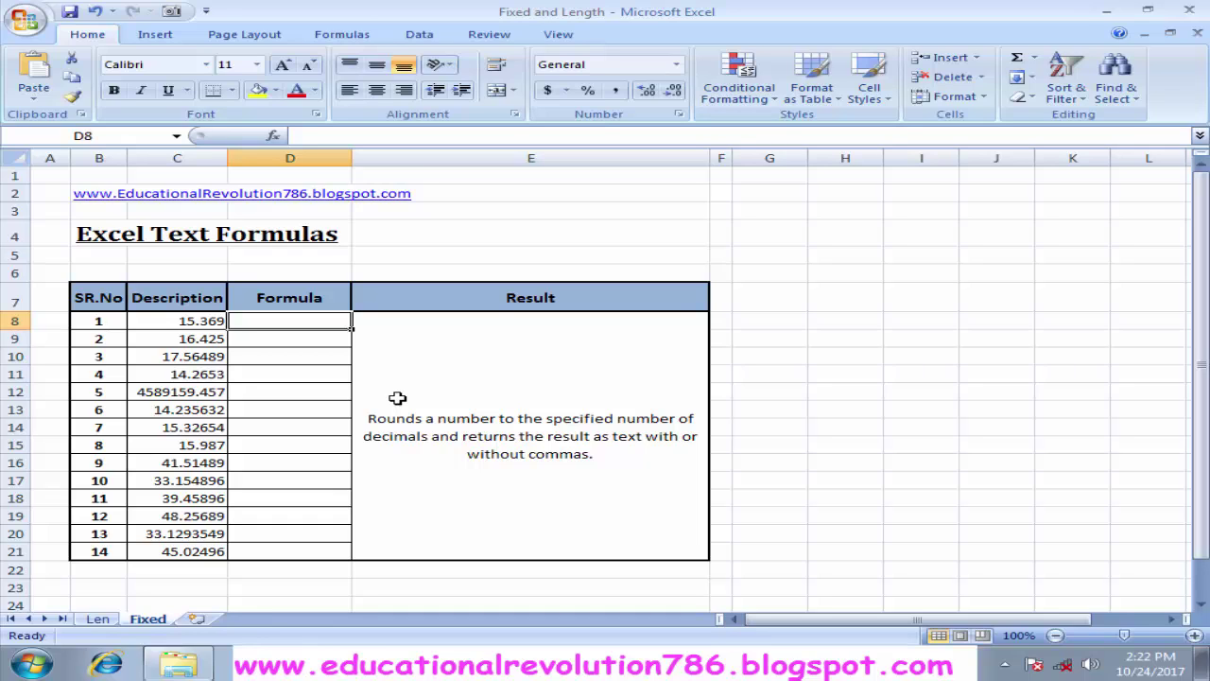
Step: Enter =FIXED(C8,2) in D8 on the Fixed sheet, showing 15.37
{"action": "type", "text": "=fixed("}
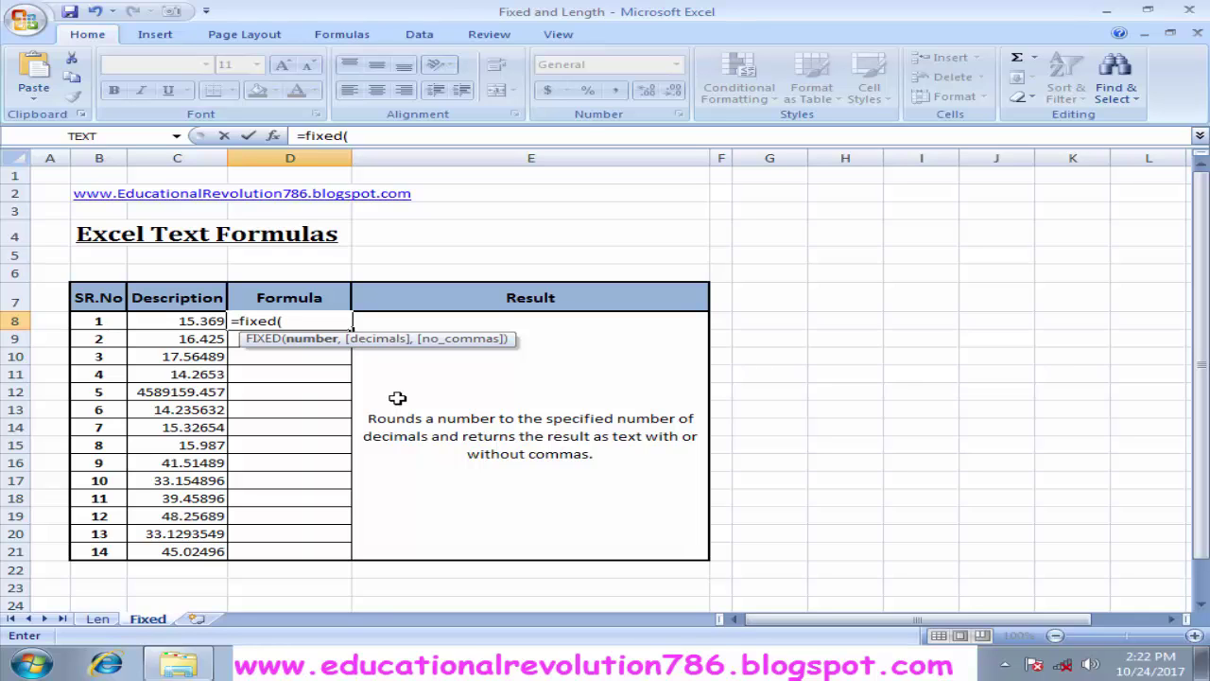
{"action": "left_click", "coordinate": [189, 321]}
{"action": "type", "text": ",2"}
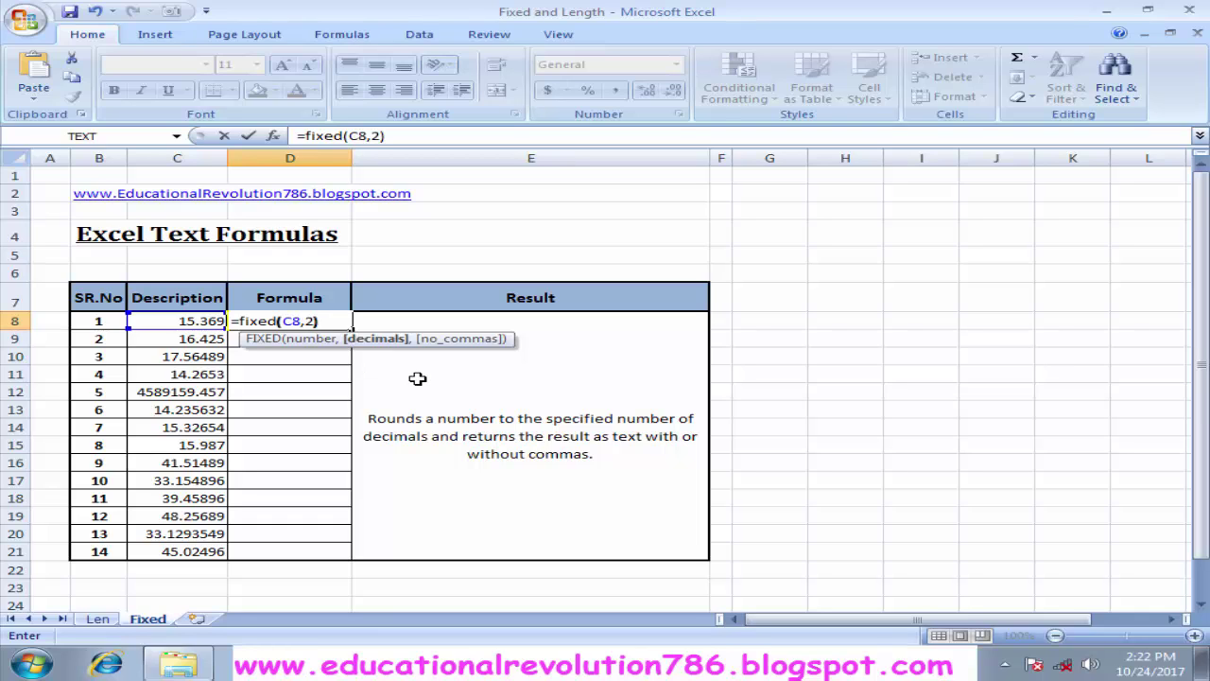
{"action": "key", "text": "Return"}
{"action": "key", "text": "Up"}
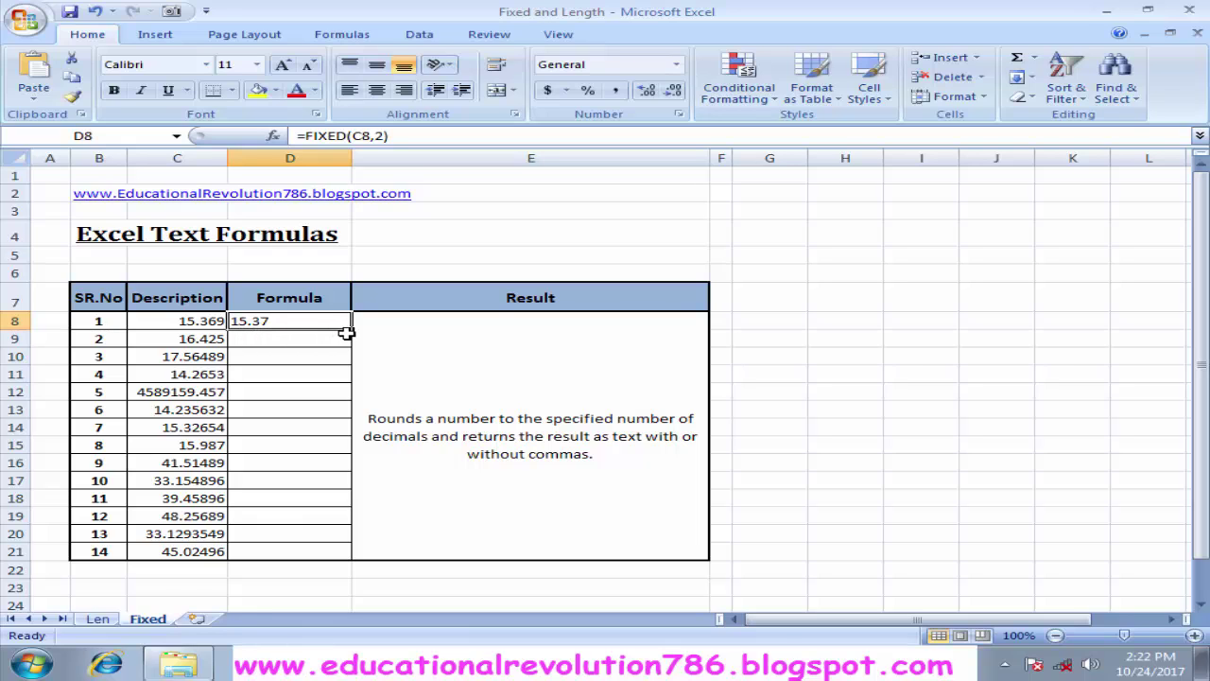
Step: Copy the FIXED formula down to D21, giving two-decimal results such as 4,589,159.46 in D12
{"action": "left_click_drag", "start_coordinate": [352, 330], "coordinate": [351, 556]}
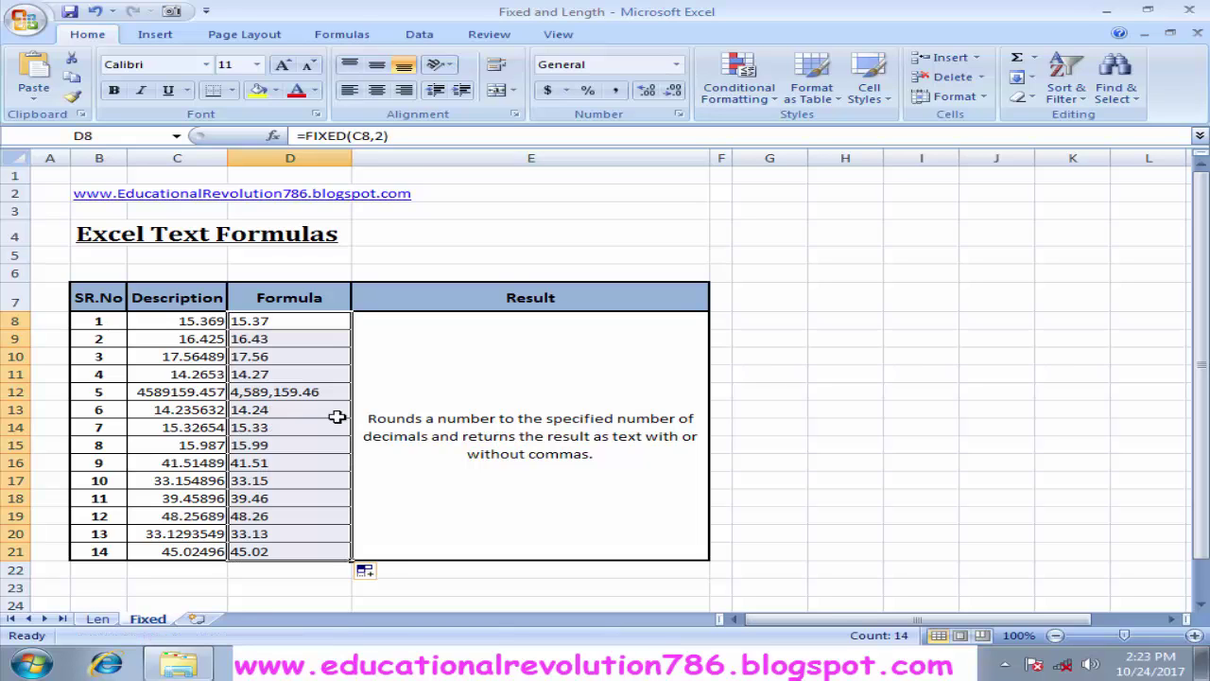
{"action": "left_click", "coordinate": [320, 391]}
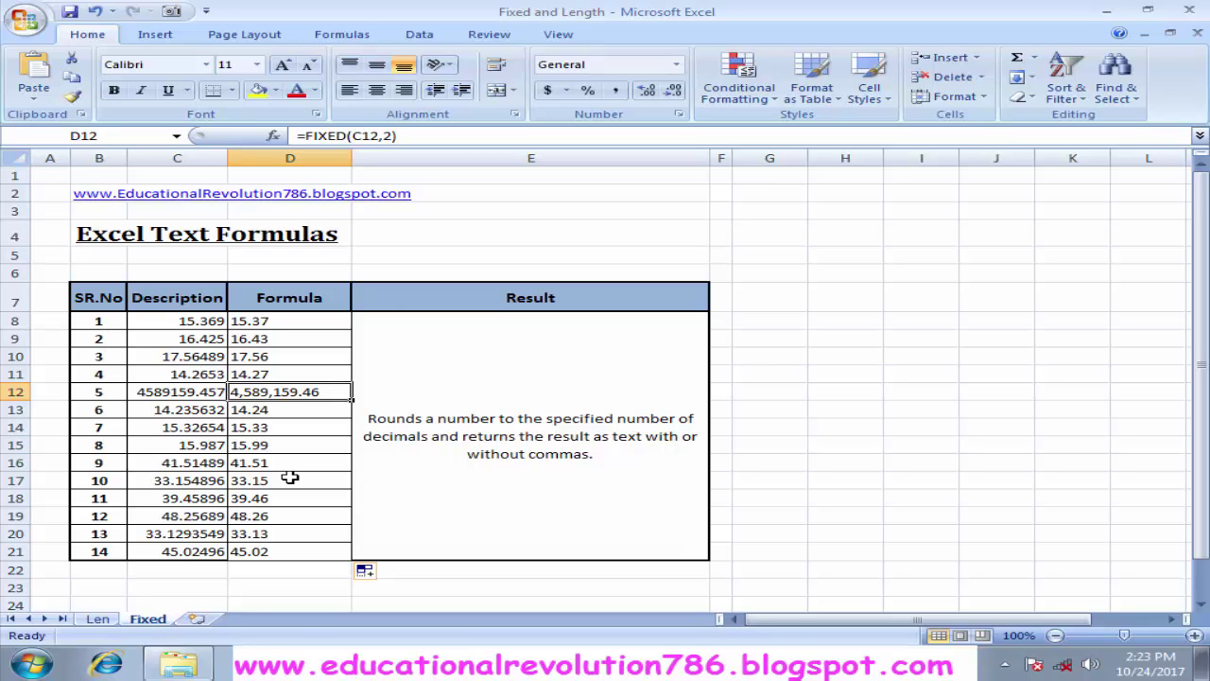
{"action": "key", "text": "Up"}
{"action": "key", "text": "Up"}
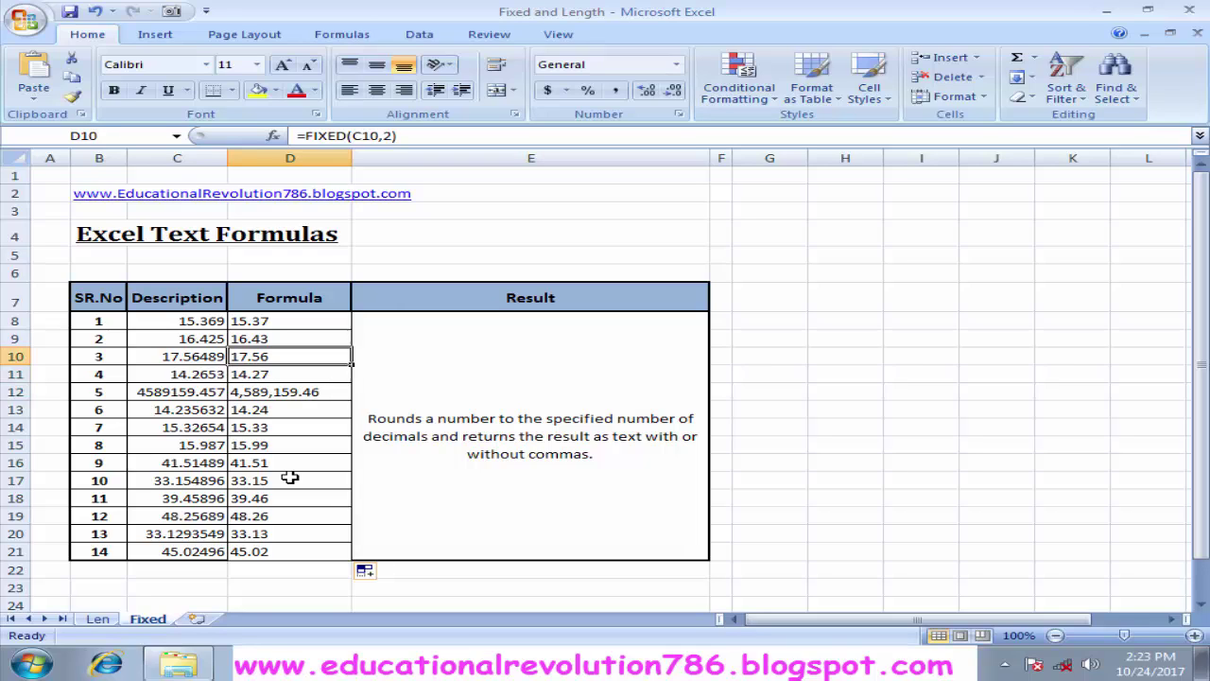
{"action": "key", "text": "Up"}
{"action": "key", "text": "Up"}
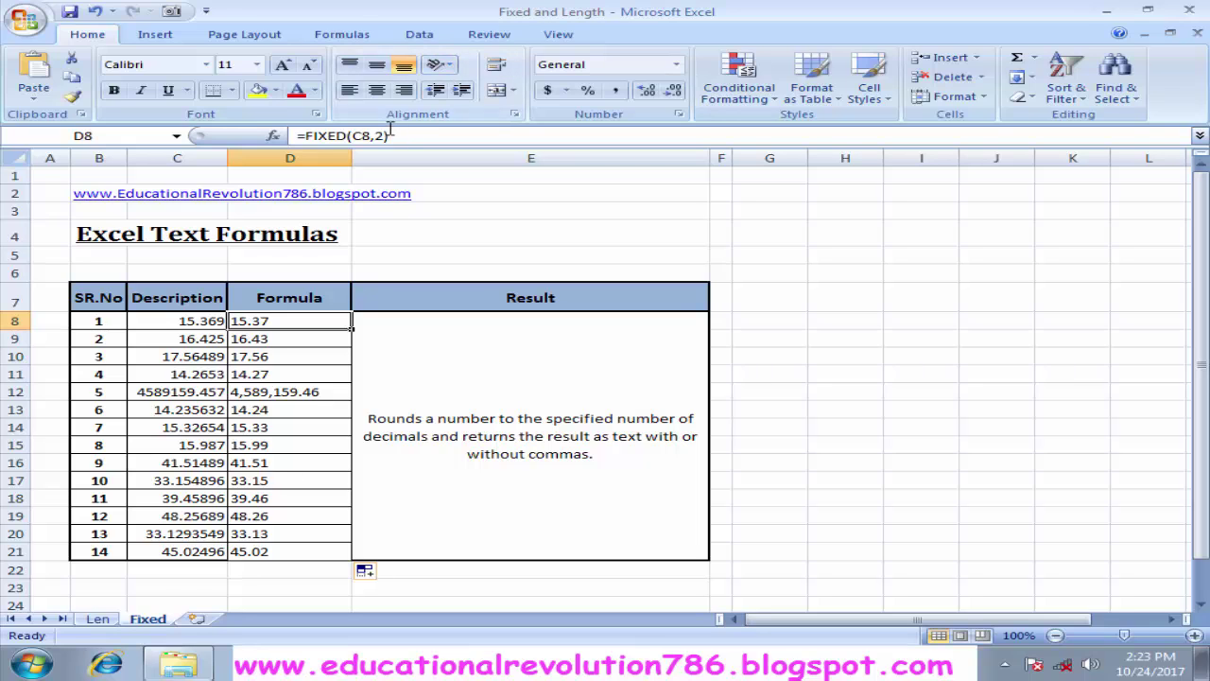
Step: Change the FIXED decimals from 2 to 4 and refill D8:D21, showing values like 15.3690
{"action": "left_click", "coordinate": [407, 135]}
{"action": "key", "text": "BackSpace"}
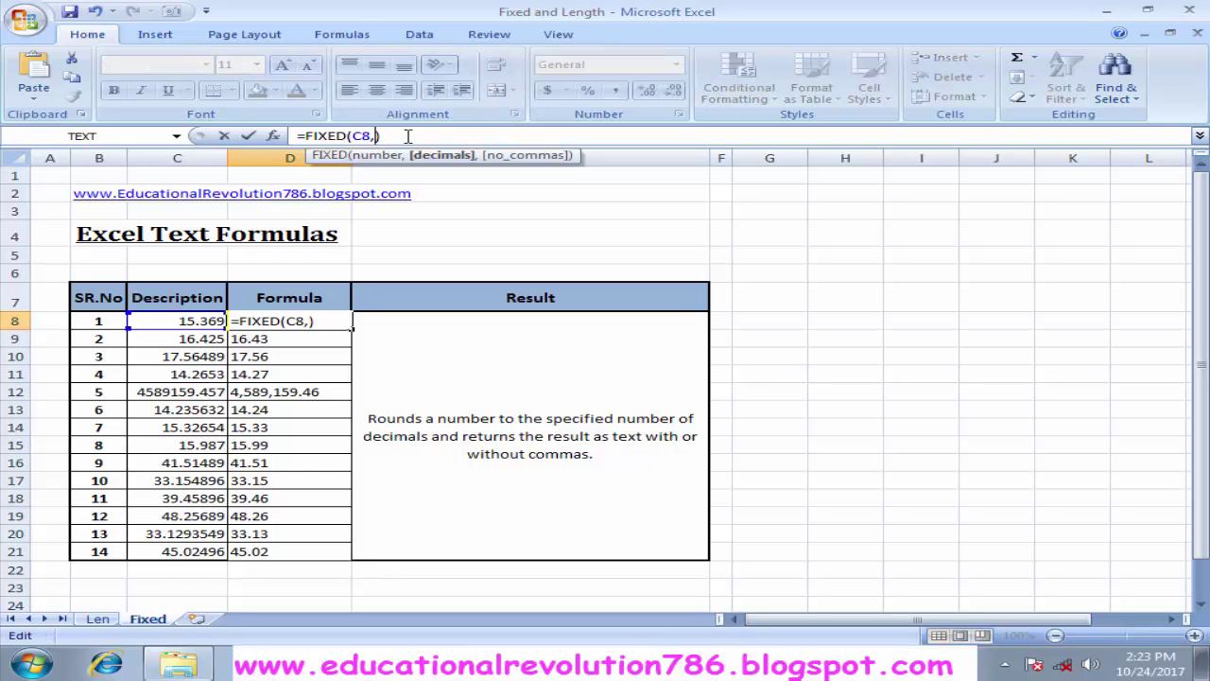
{"action": "type", "text": "4"}
{"action": "key", "text": "Return"}
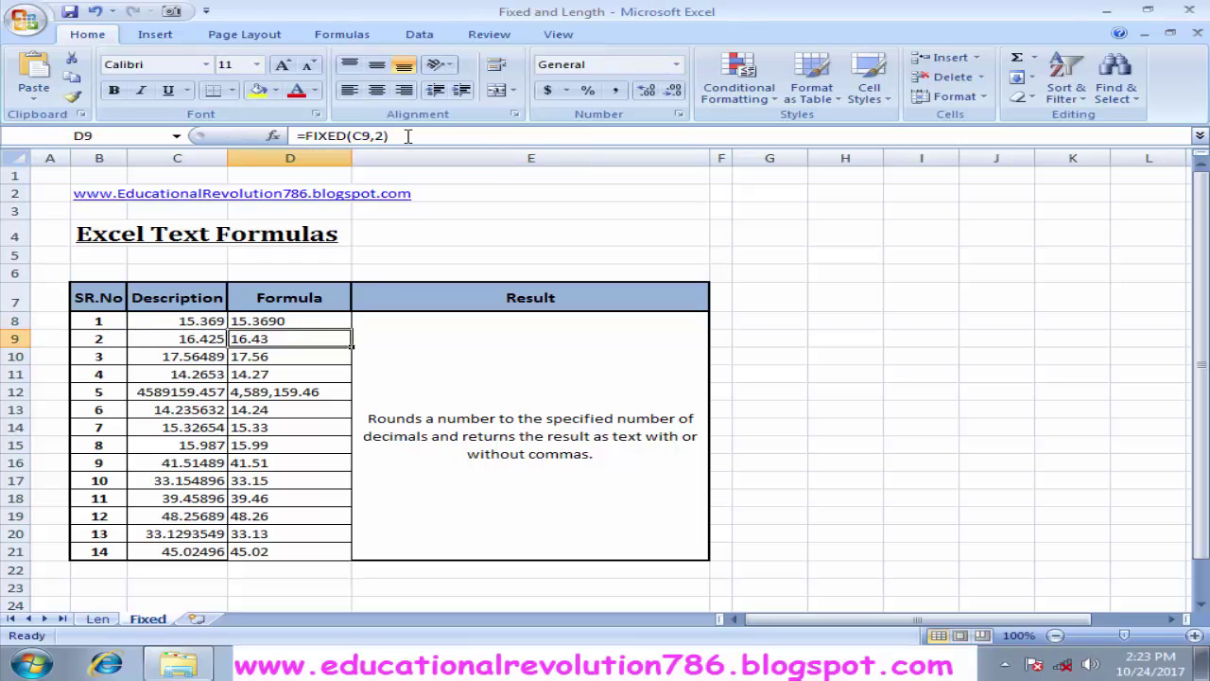
{"action": "left_click", "coordinate": [299, 320]}
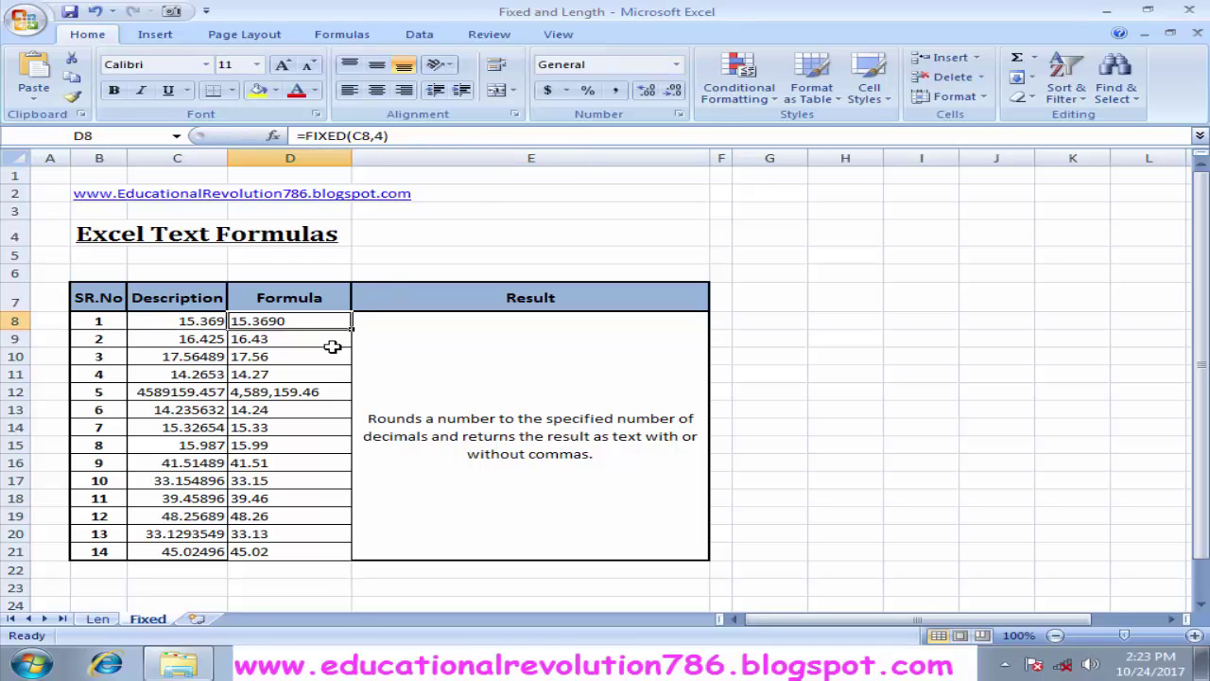
{"action": "left_click_drag", "start_coordinate": [351, 328], "coordinate": [349, 558]}
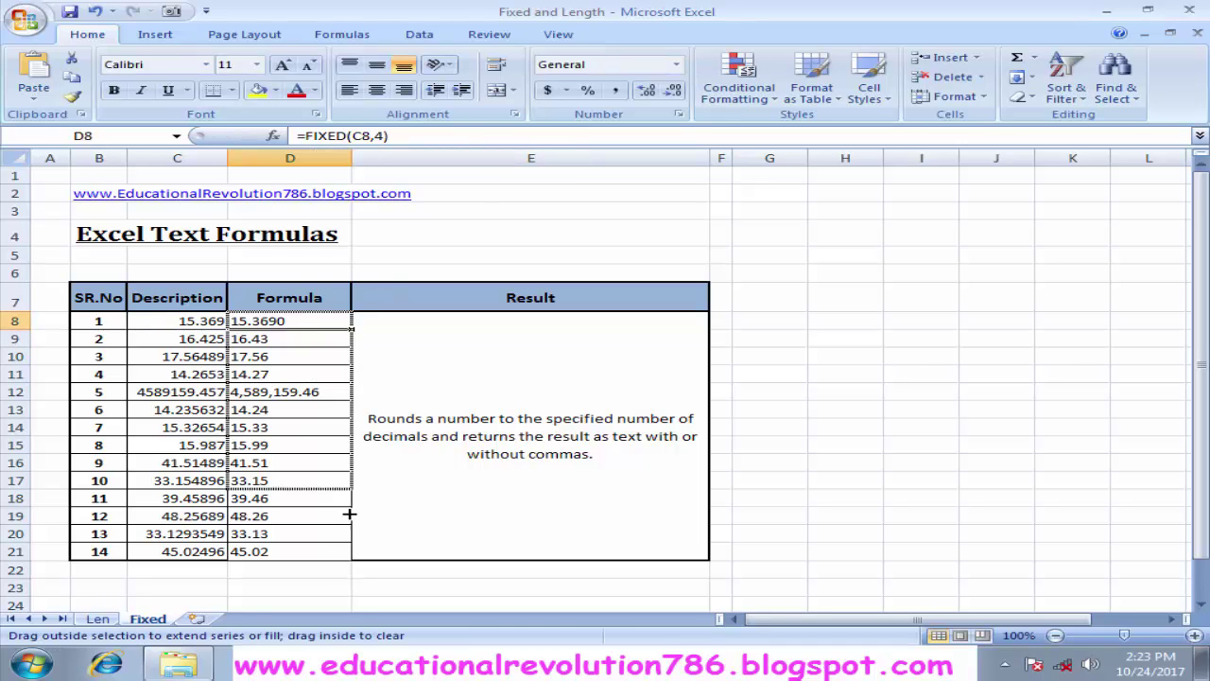
{"action": "left_click", "coordinate": [311, 438]}
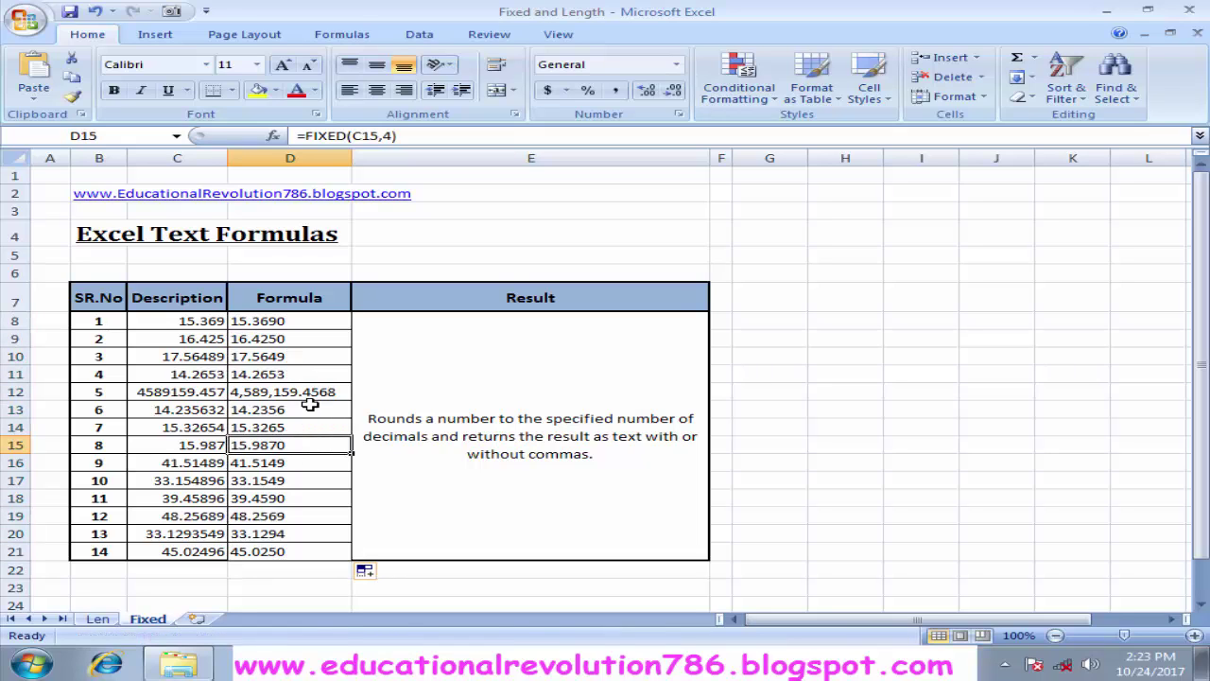